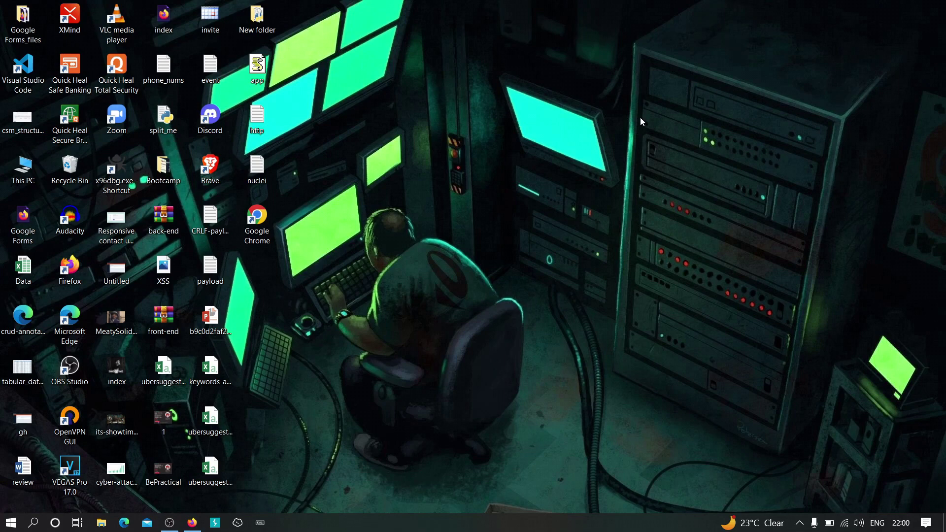
# Step: Restore Firefox and switch to the tab with Udemy's 'hacking windows with python' results
pyautogui.click(193, 521)
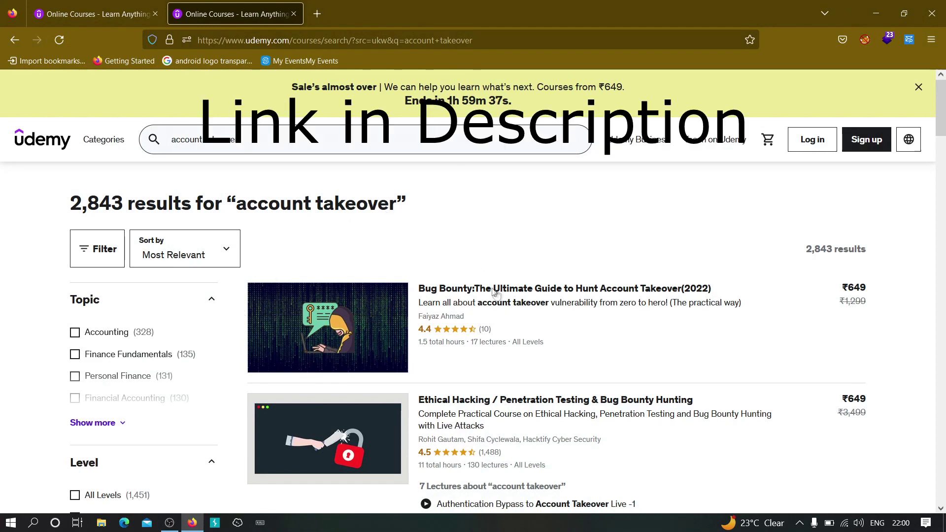
pyautogui.moveTo(478, 295)
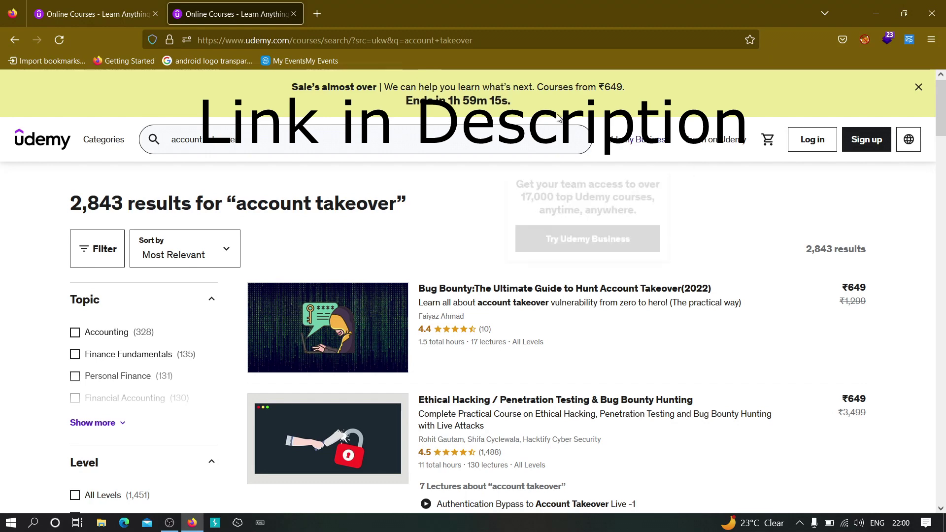
pyautogui.click(89, 14)
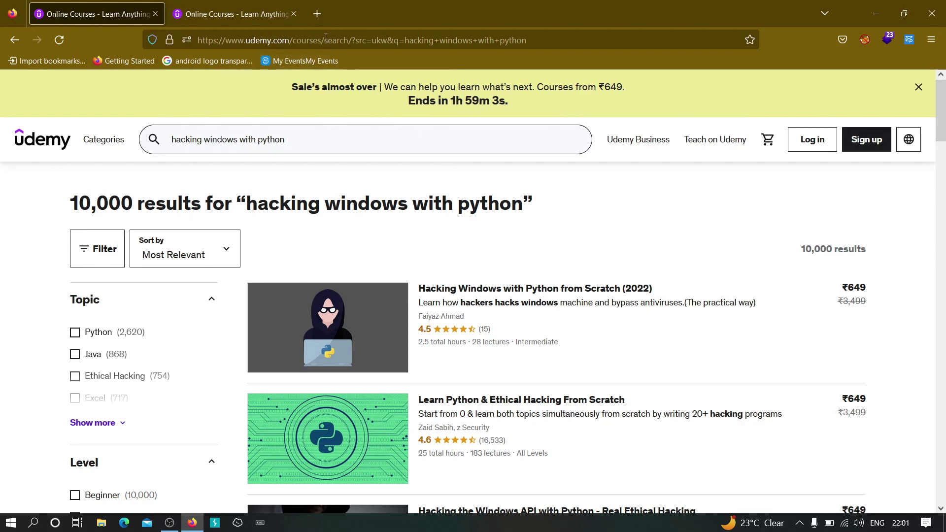
# Step: In a new tab, load bepractical.tech and go through Labs to the Account Takeover Labs page
pyautogui.click(317, 14)
pyautogui.write('beprac')
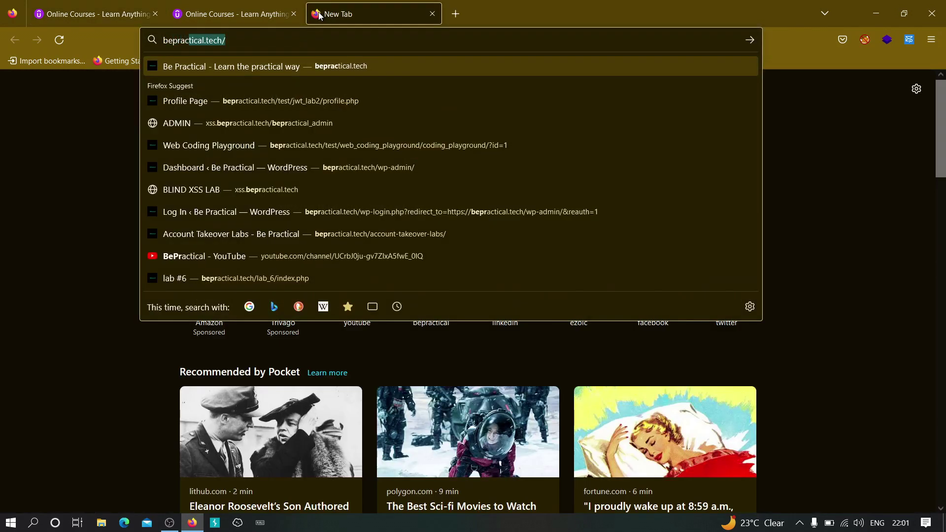
pyautogui.press('Return')
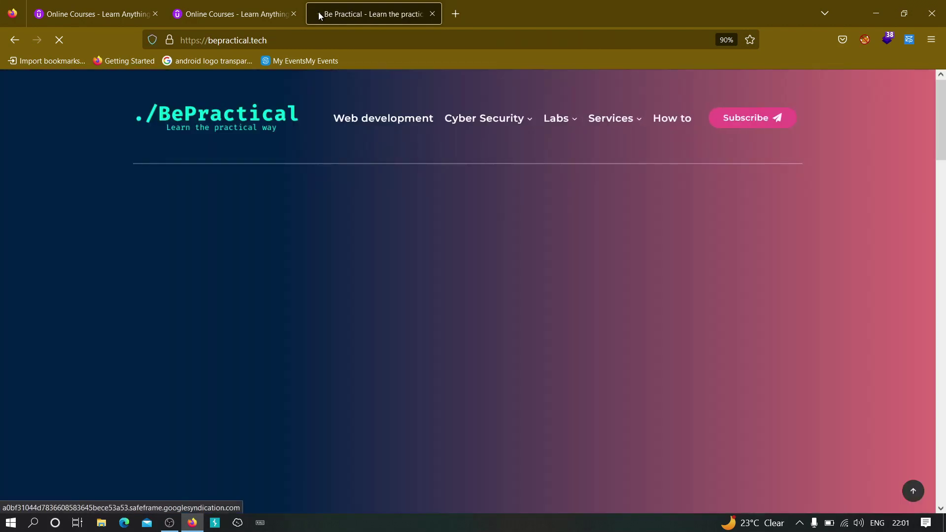
pyautogui.moveTo(547, 148)
pyautogui.moveTo(565, 121)
pyautogui.click(565, 123)
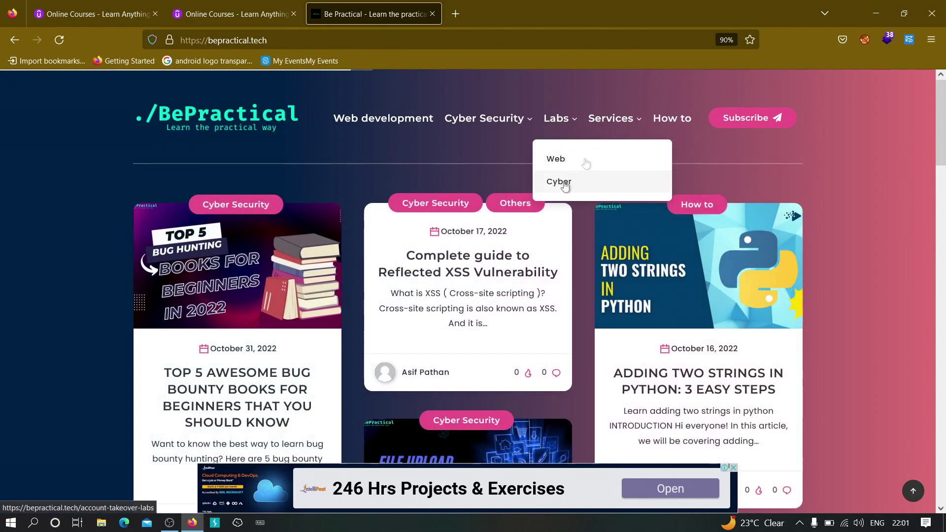
pyautogui.click(592, 177)
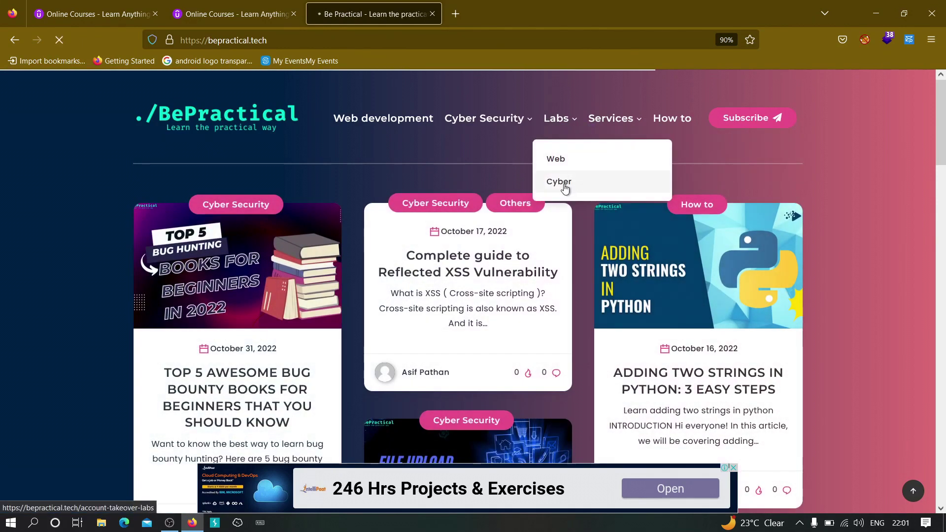
# Step: Browse the Account Takeover Labs, open the MYSTRY lab, then minimize the browser
pyautogui.scroll(-4, 473, 243)
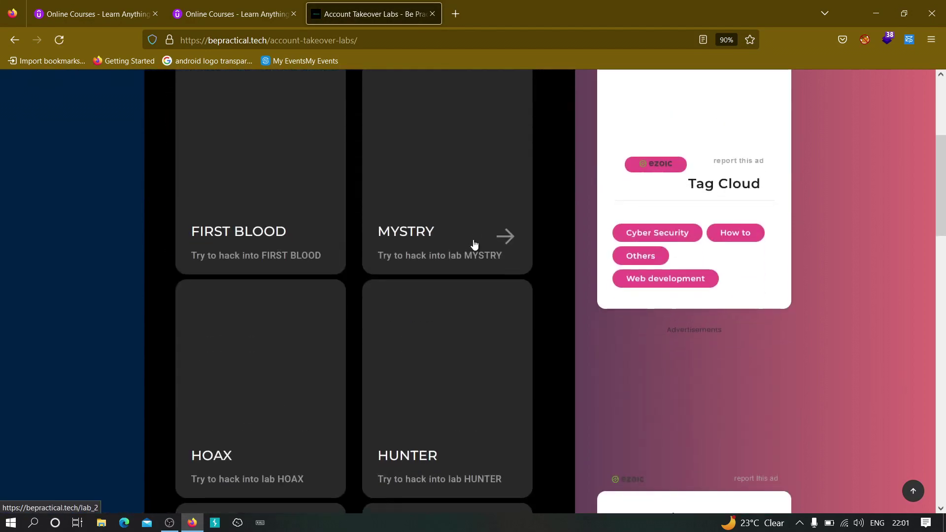
pyautogui.scroll(4, 474, 244)
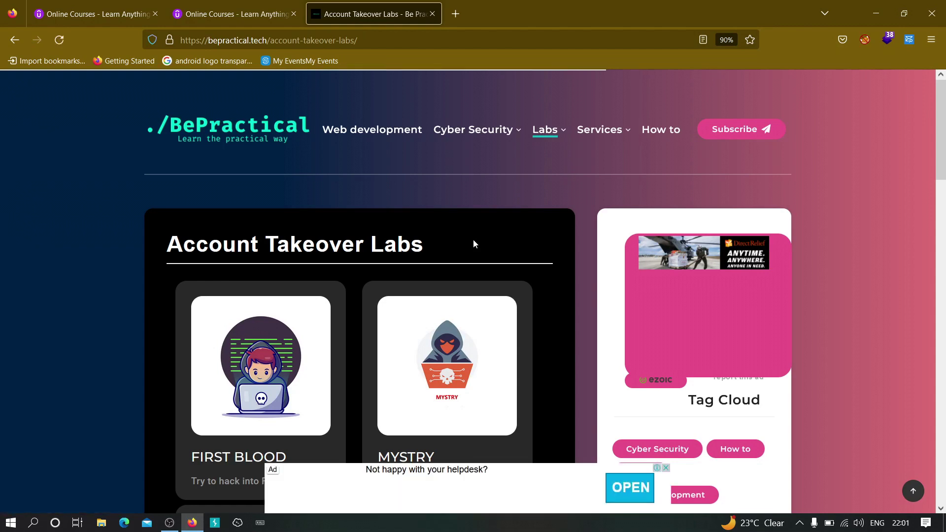
pyautogui.scroll(-4, 474, 244)
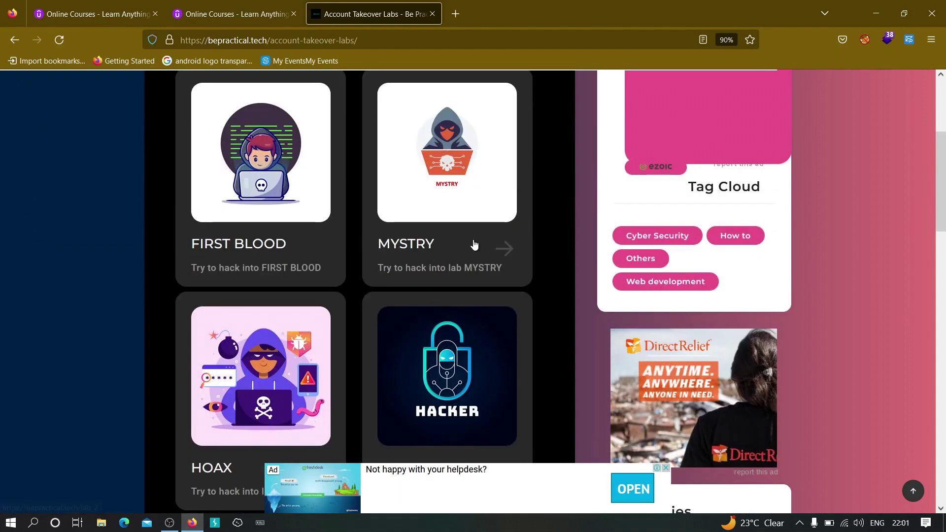
pyautogui.click(474, 245)
pyautogui.scroll(-6, 470, 198)
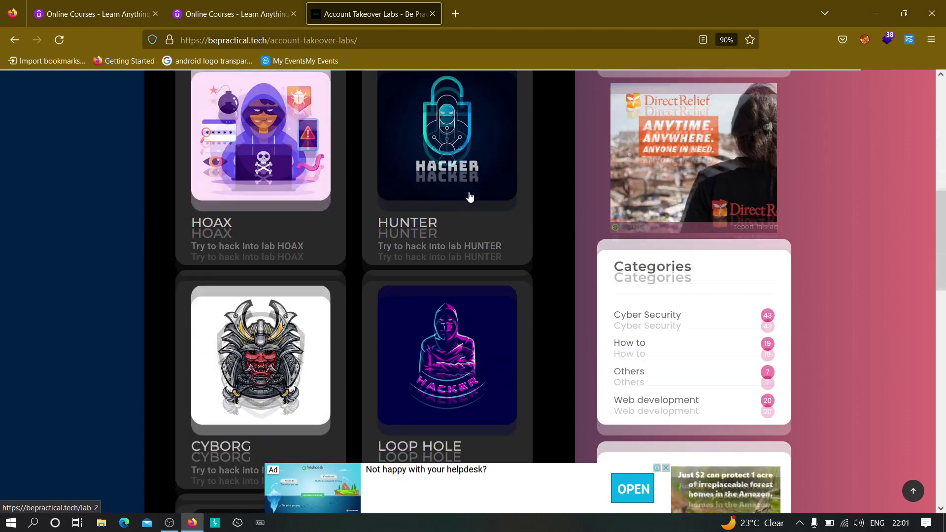
pyautogui.scroll(4, 470, 197)
pyautogui.scroll(4, 469, 197)
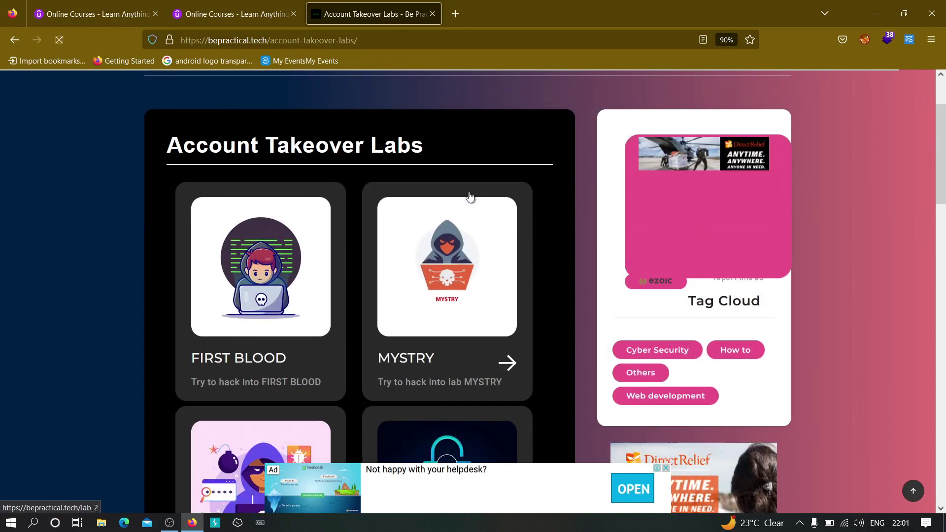
pyautogui.click(470, 196)
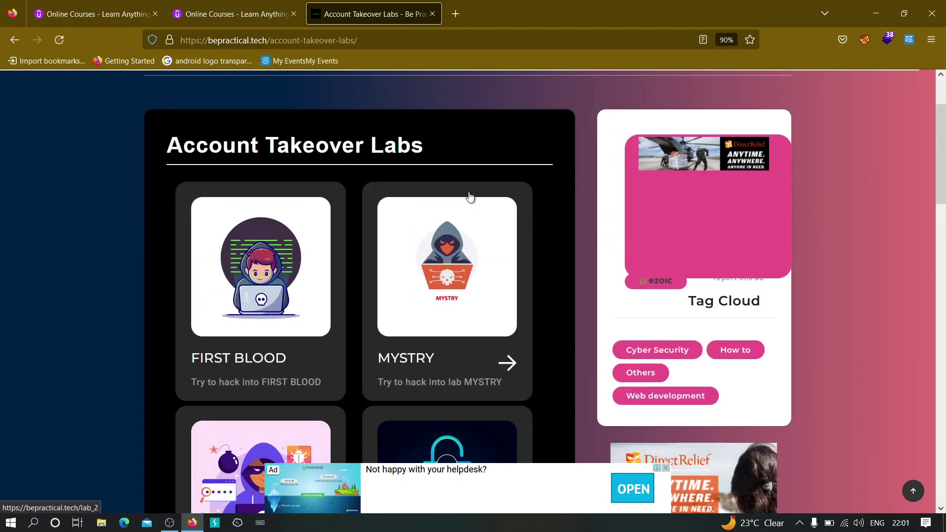
pyautogui.scroll(2, 470, 196)
pyautogui.moveTo(532, 143)
pyautogui.moveTo(548, 175)
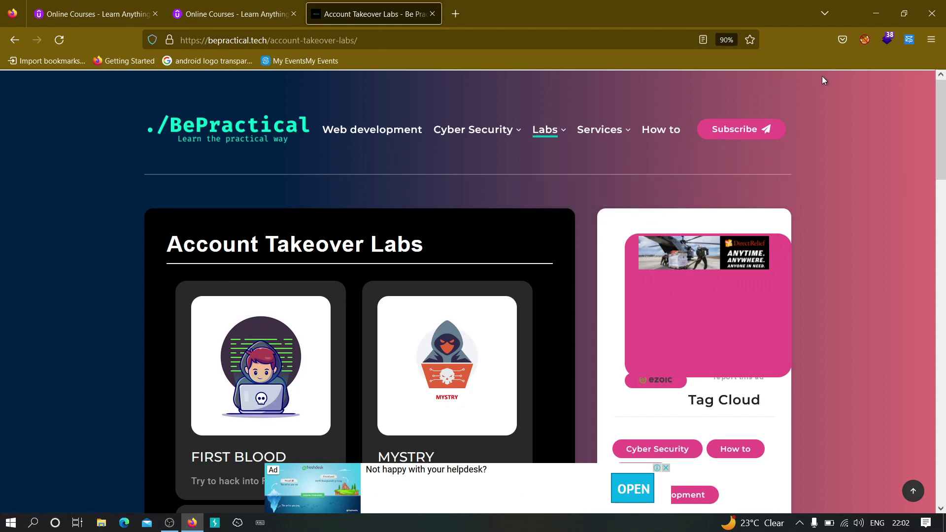
pyautogui.click(870, 16)
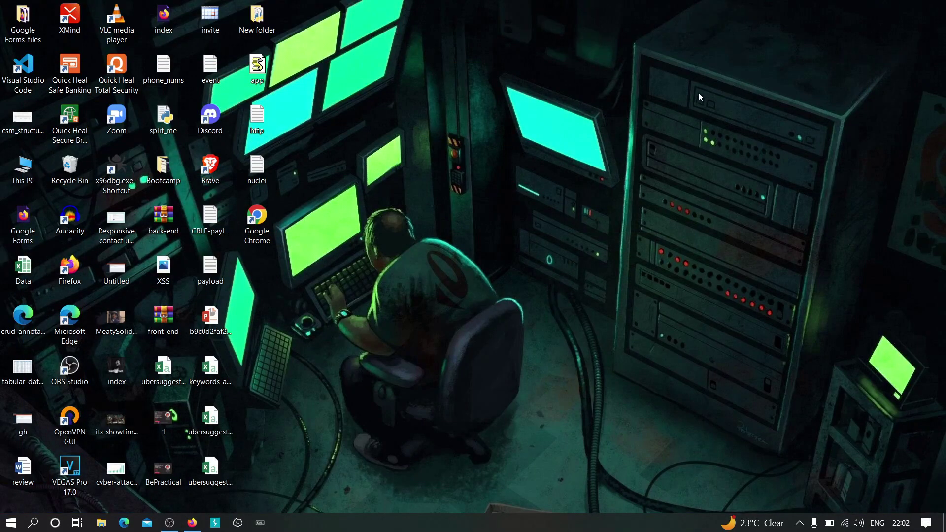
# Step: Search the Start menu for 'kali' and launch the Kali Linux app
pyautogui.press('super')
pyautogui.write('kali')
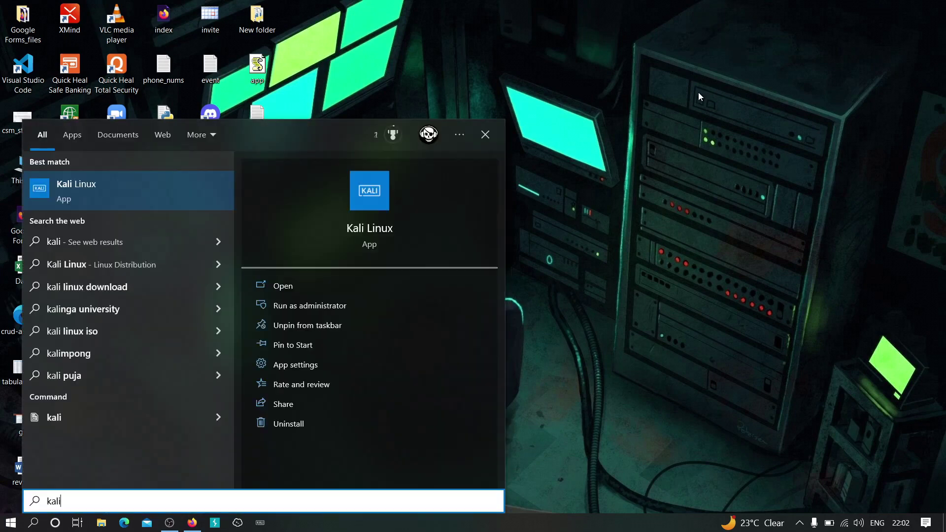
pyautogui.press('Return')
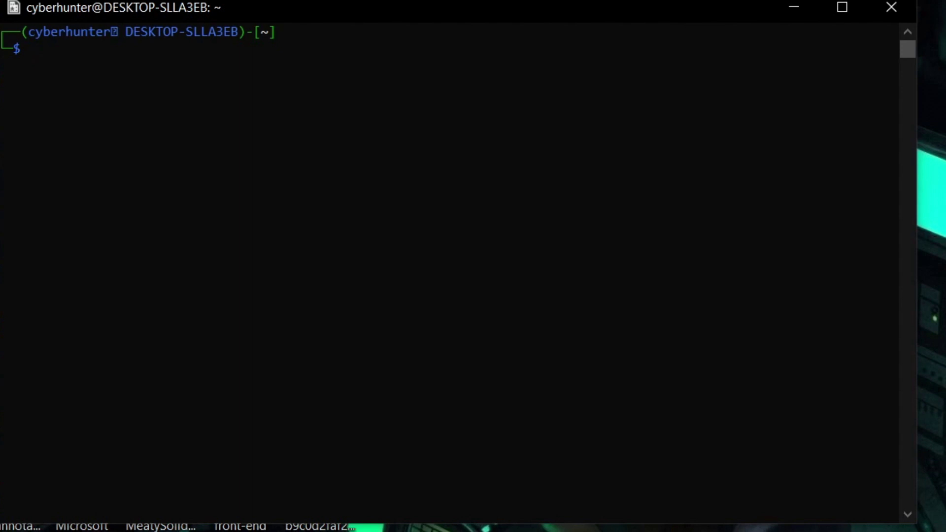
# Step: Run 'sudo apt install arjun -y', note arjun is already newest, then clear the screen
pyautogui.click(677, 147)
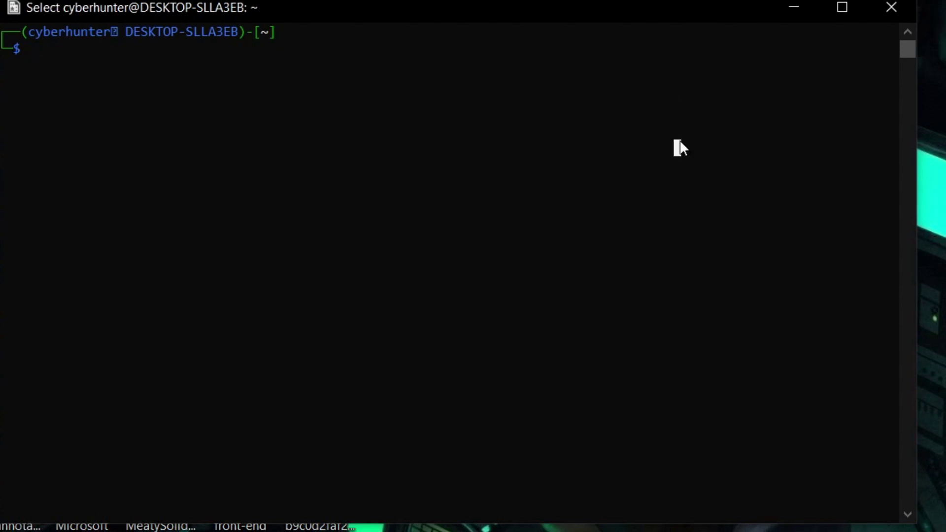
pyautogui.write('sudo ap')
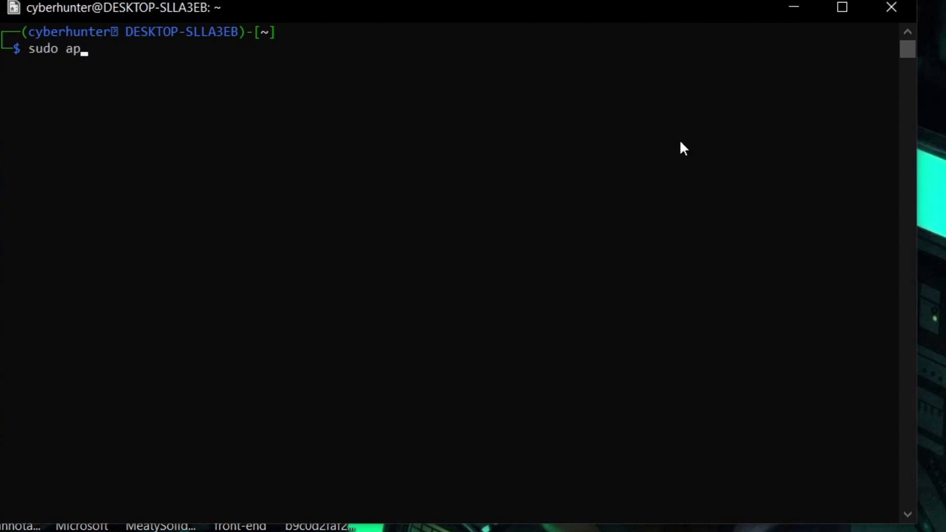
pyautogui.write('t install arjun -y')
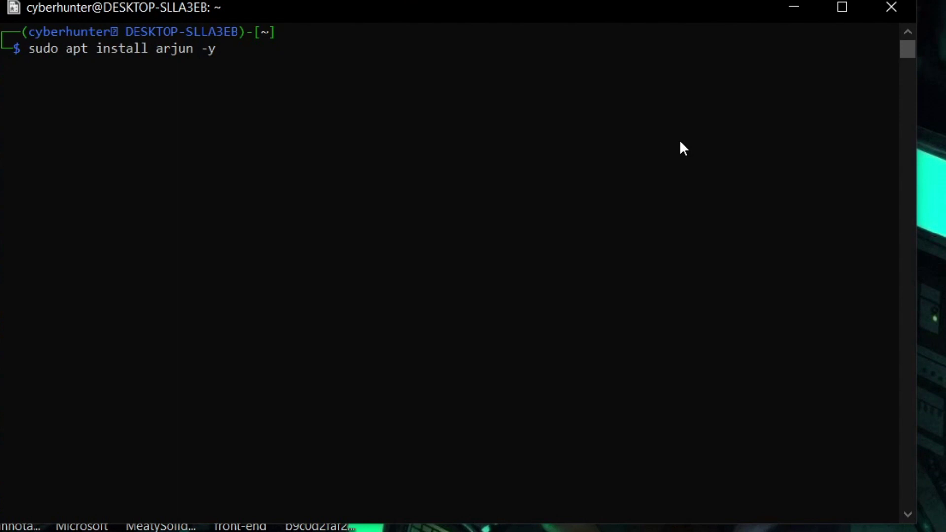
pyautogui.press('Return')
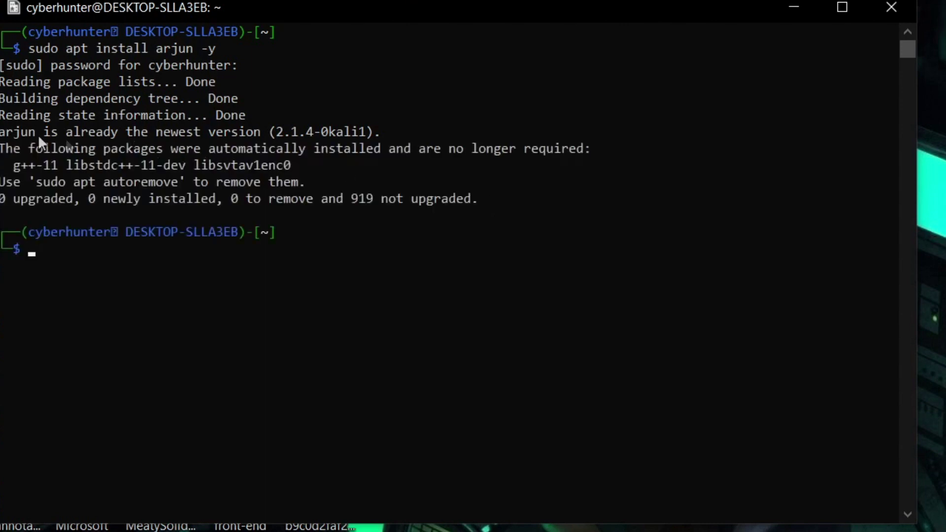
pyautogui.click(3, 132)
pyautogui.moveTo(4, 132); pyautogui.dragTo(179, 131)
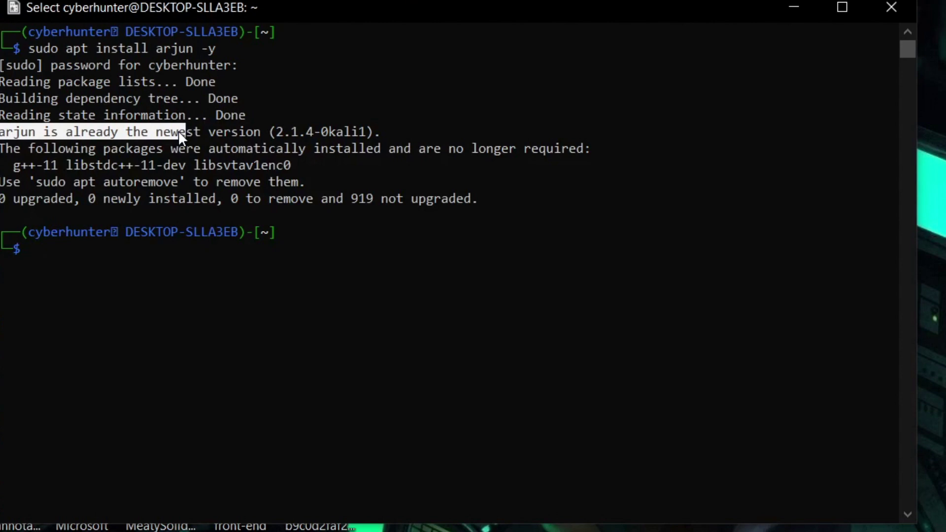
pyautogui.click(300, 284)
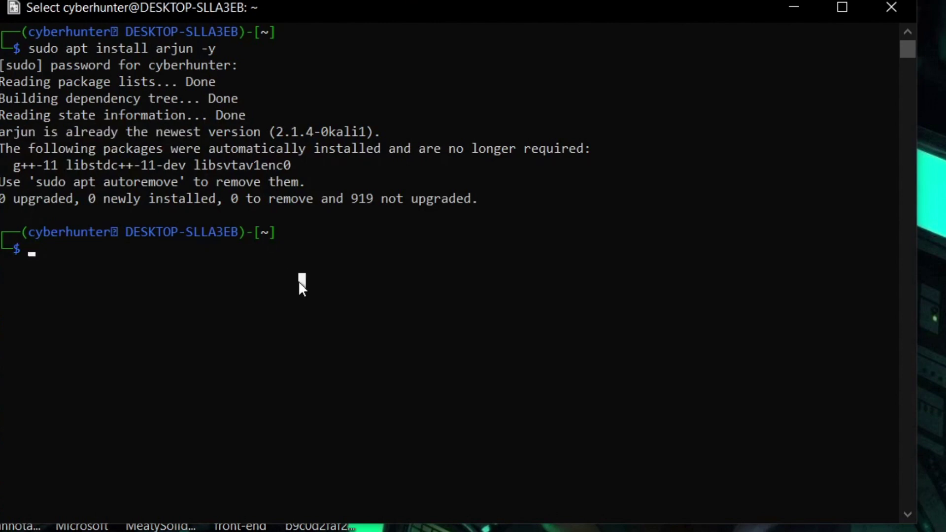
pyautogui.write('clear')
pyautogui.press('Return')
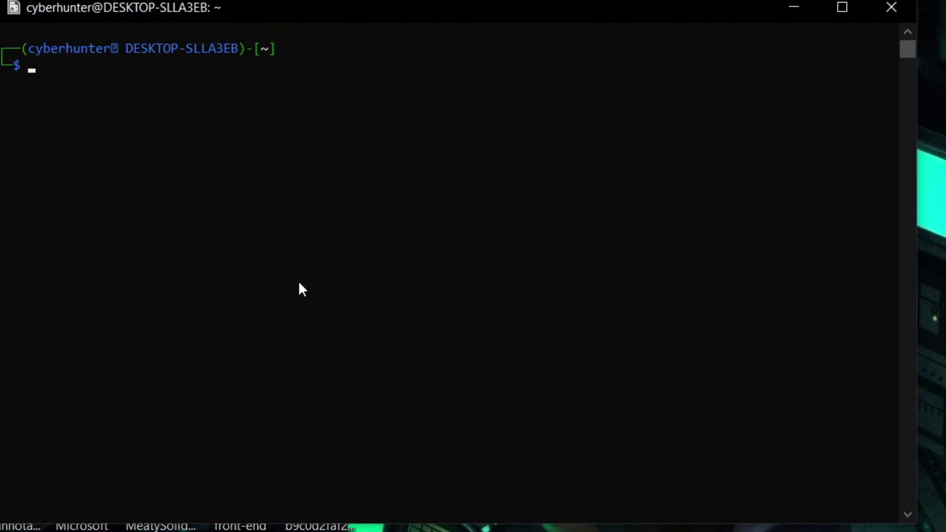
# Step: Run 'arjun -h' and highlight the DELAY, URL, THREADS, WORDLIST and METHOD options
pyautogui.write('arjun -h')
pyautogui.press('Return')
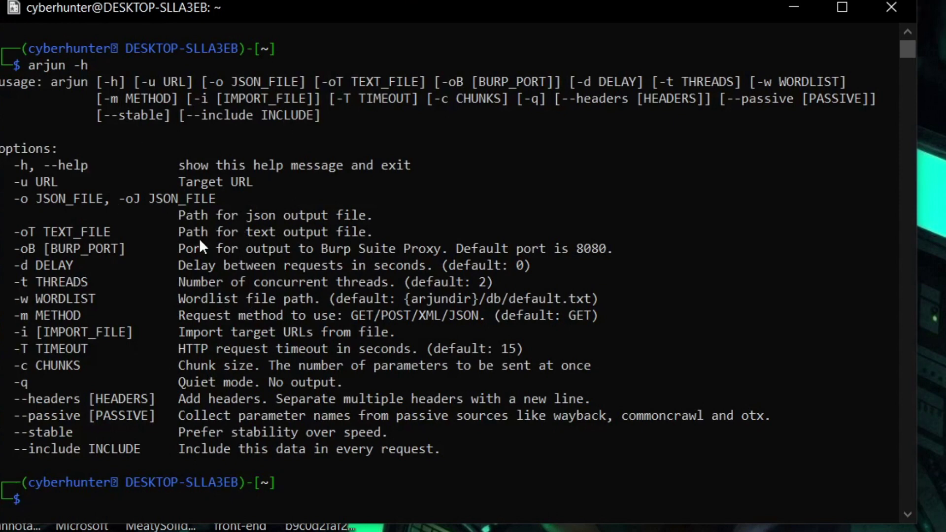
pyautogui.moveTo(35, 266); pyautogui.dragTo(88, 266)
pyautogui.moveTo(35, 181); pyautogui.dragTo(56, 179)
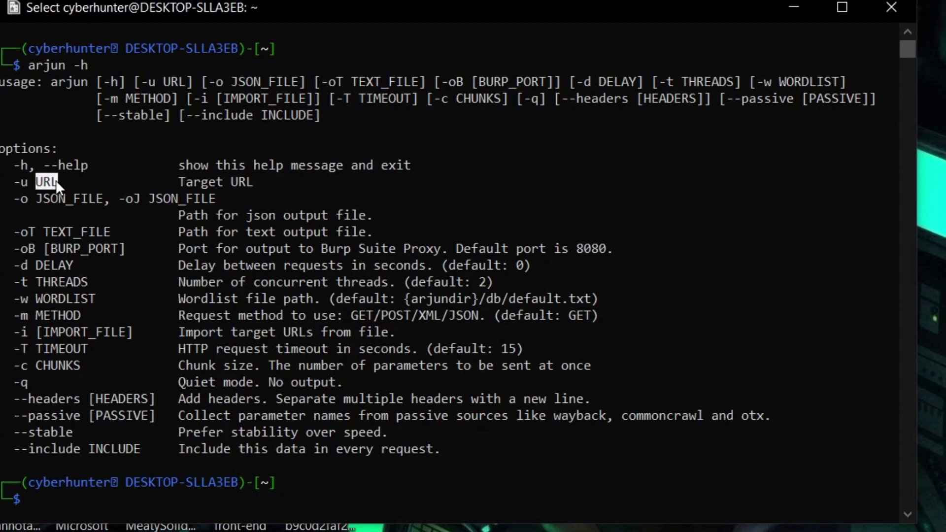
pyautogui.moveTo(36, 281); pyautogui.dragTo(86, 279)
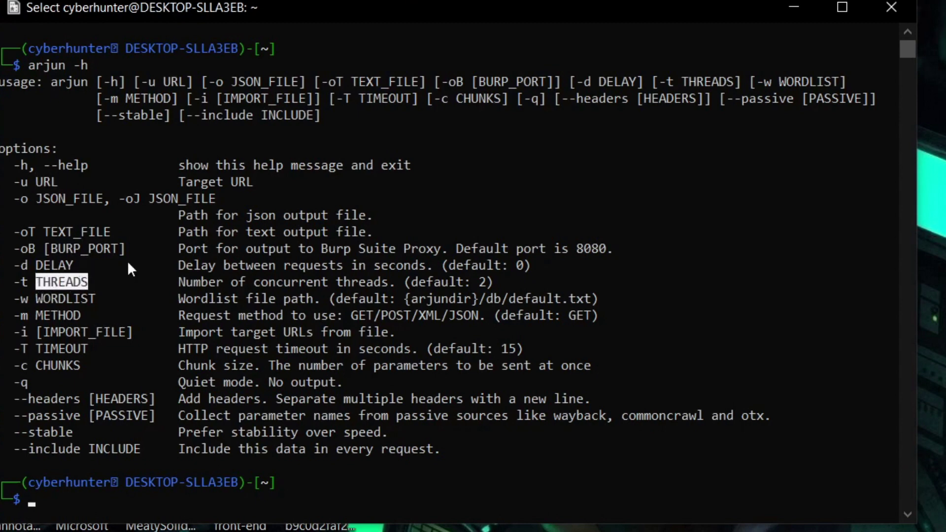
pyautogui.moveTo(34, 297); pyautogui.dragTo(92, 299)
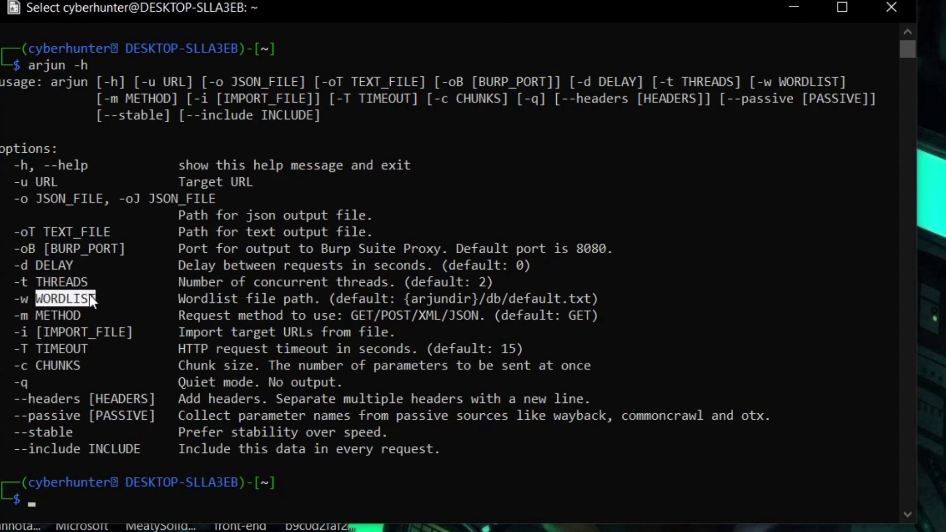
pyautogui.click(43, 320)
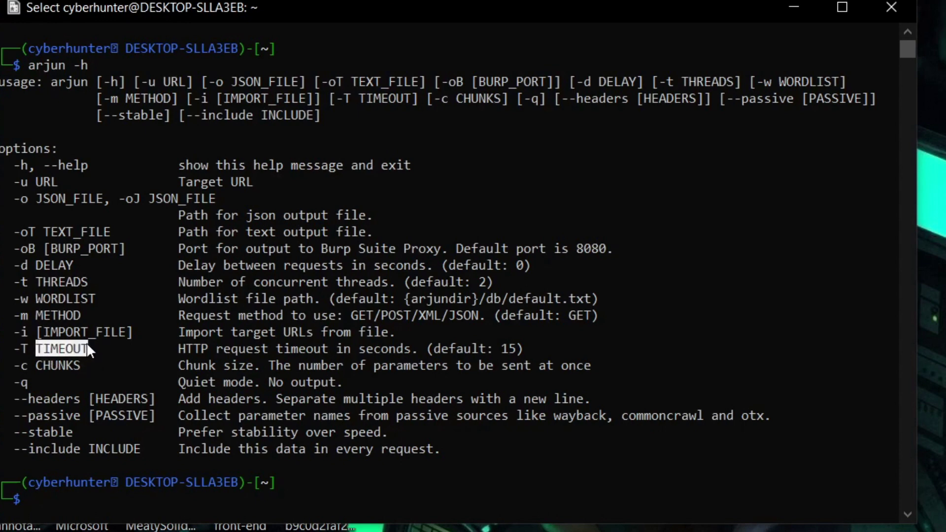
# Step: Highlight the --headers and --passive options with their commoncrawl/otx sources, then clear the terminal
pyautogui.moveTo(31, 398); pyautogui.dragTo(95, 401)
pyautogui.moveTo(34, 397); pyautogui.dragTo(57, 399)
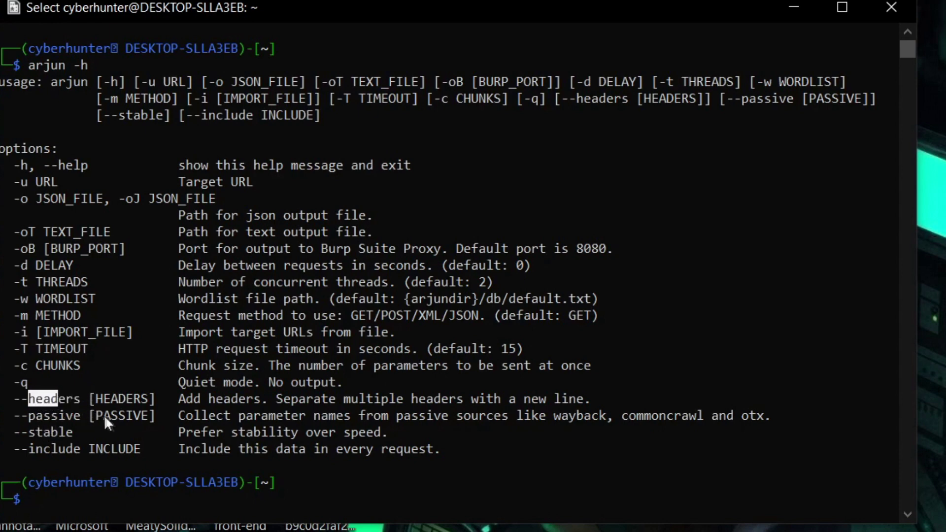
pyautogui.moveTo(39, 416); pyautogui.dragTo(76, 416)
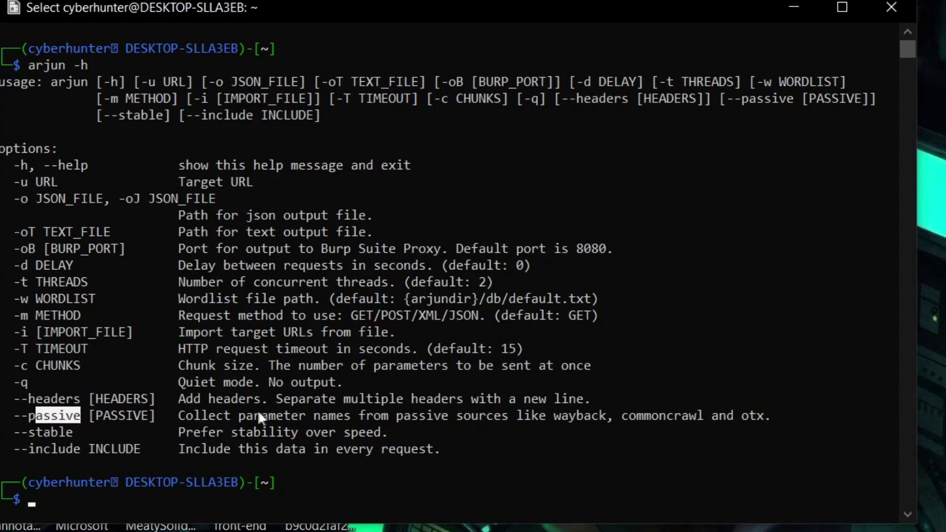
pyautogui.moveTo(554, 415); pyautogui.dragTo(696, 426)
pyautogui.click(355, 433)
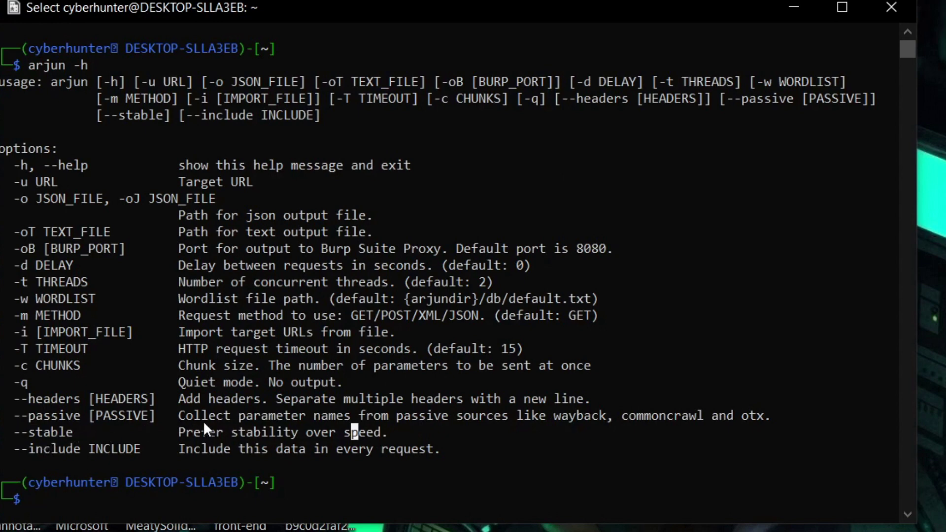
pyautogui.write('clear')
pyautogui.press('Return')
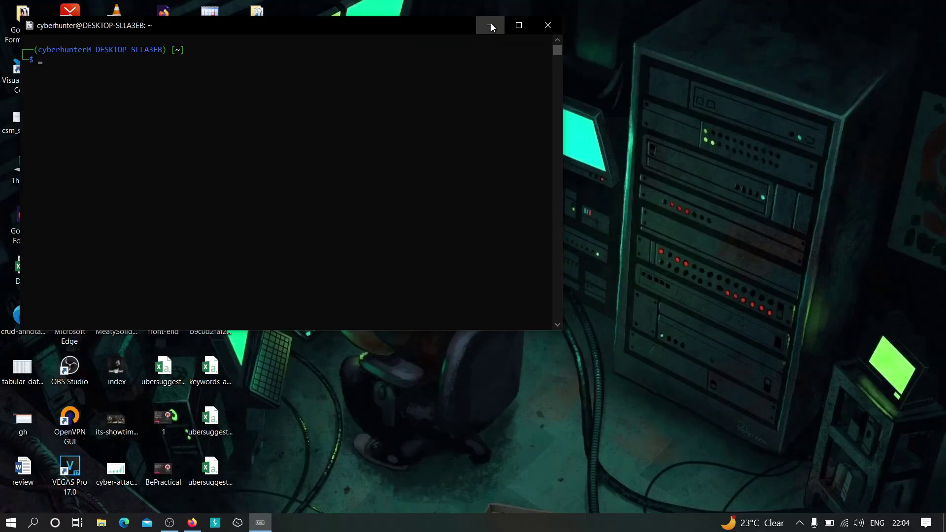
# Step: Launch Chrome, search Google for 'thepranicehealers', and open The Pranic Healers website
pyautogui.click(491, 25)
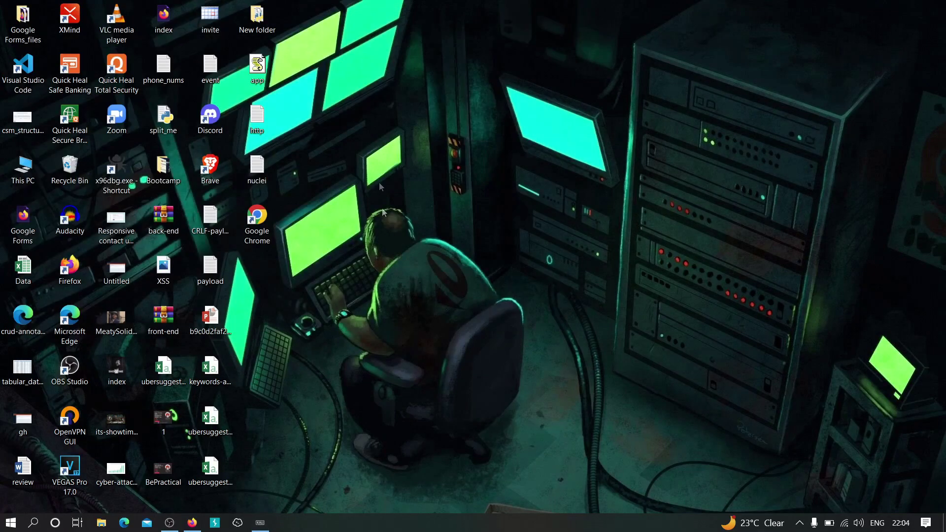
pyautogui.doubleClick(263, 220)
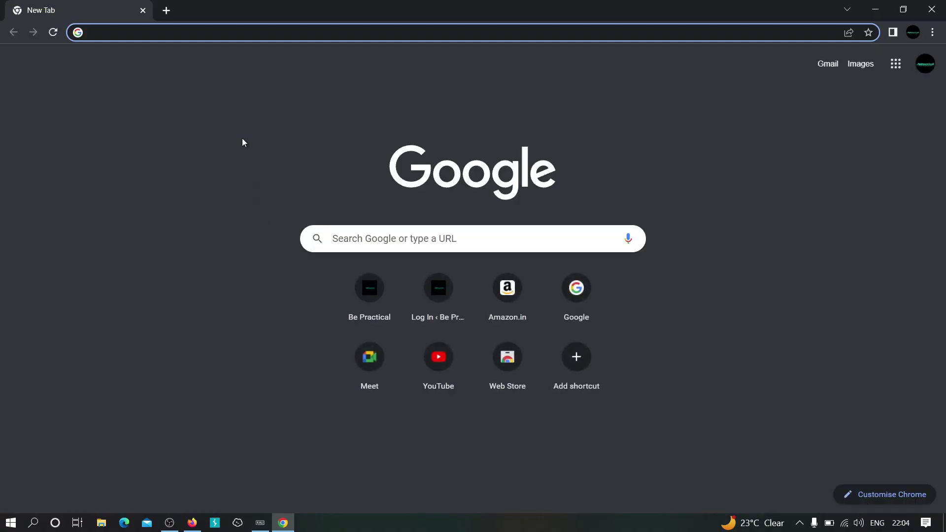
pyautogui.write('theprac')
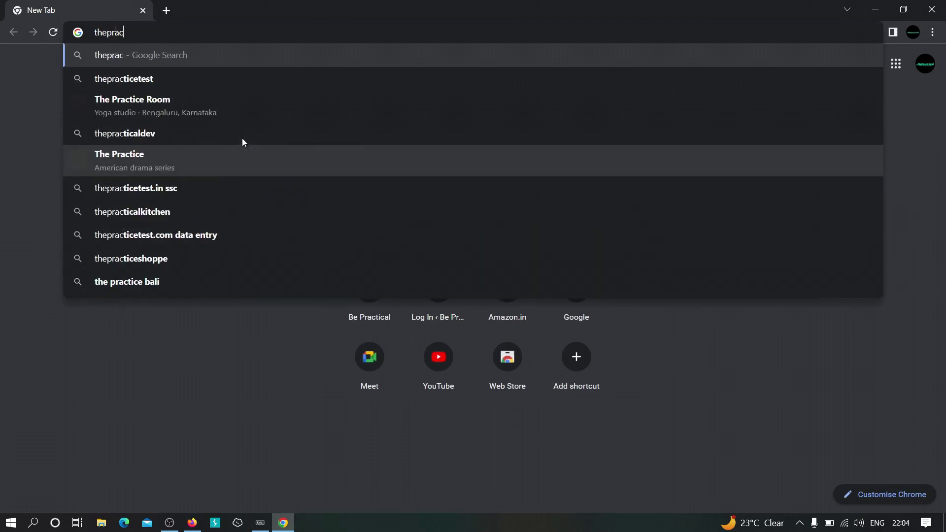
pyautogui.press('BackSpace')
pyautogui.write('nicehealers')
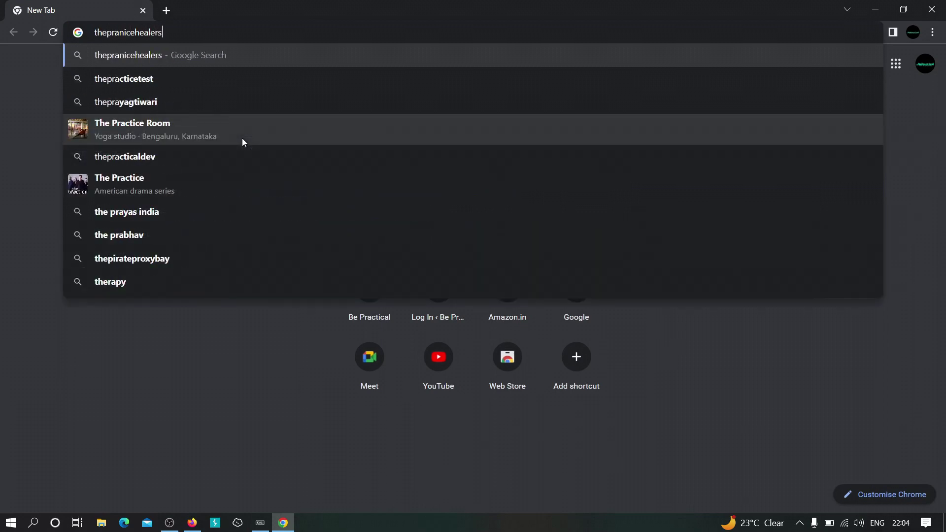
pyautogui.press('Return')
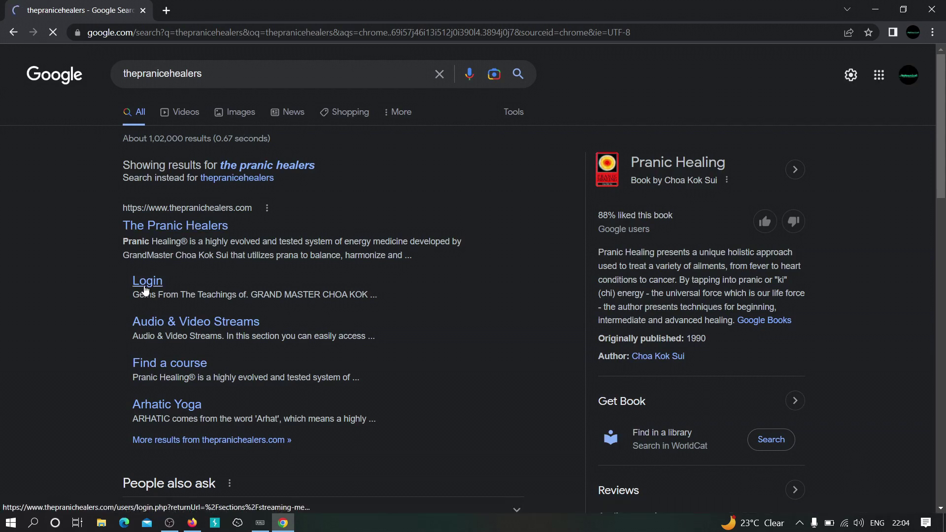
pyautogui.click(167, 227)
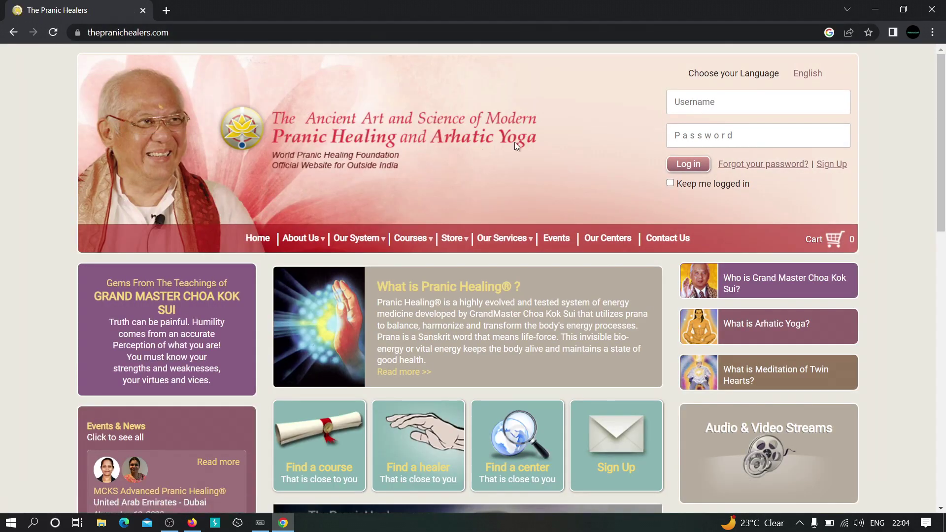
# Step: Follow the site's Sign Up link to the User Registration page
pyautogui.click(828, 165)
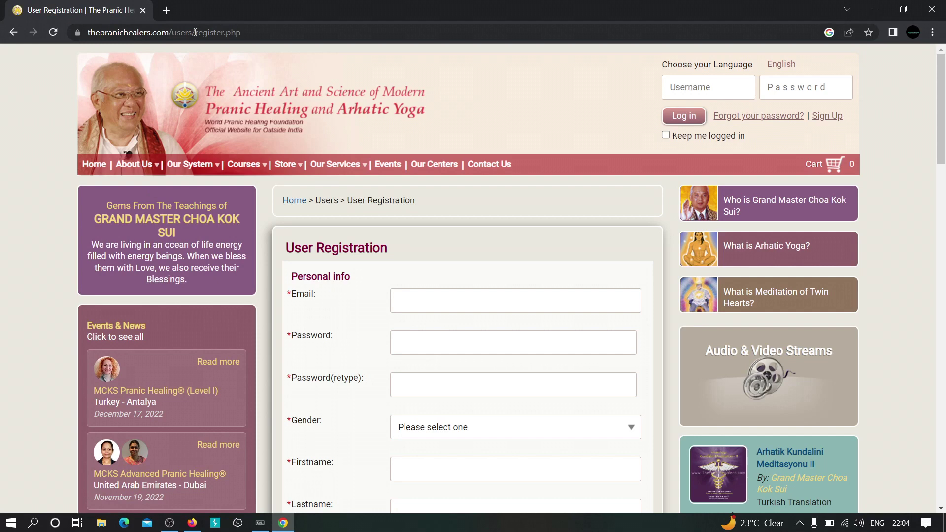
# Step: Replace register.php with login.php in the address and load the users/login.php page
pyautogui.moveTo(195, 32); pyautogui.dragTo(269, 34)
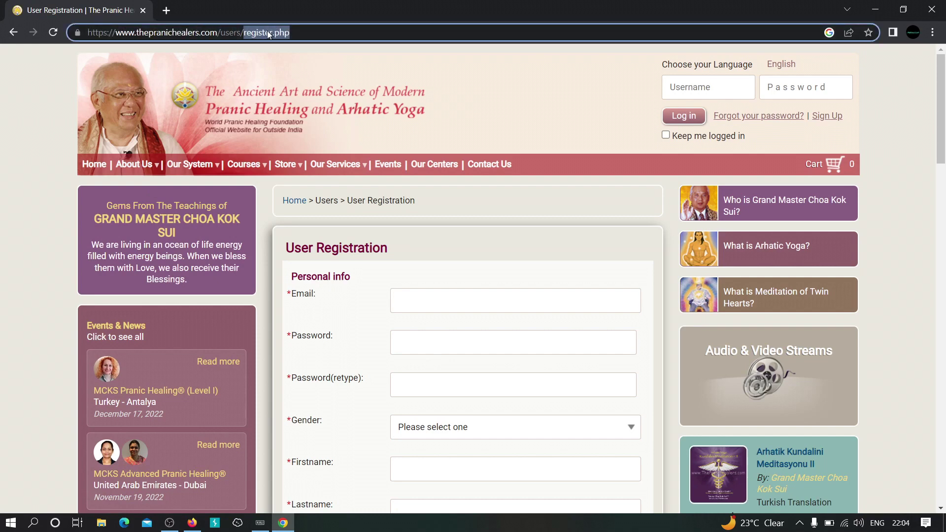
pyautogui.press('BackSpace')
pyautogui.write('l')
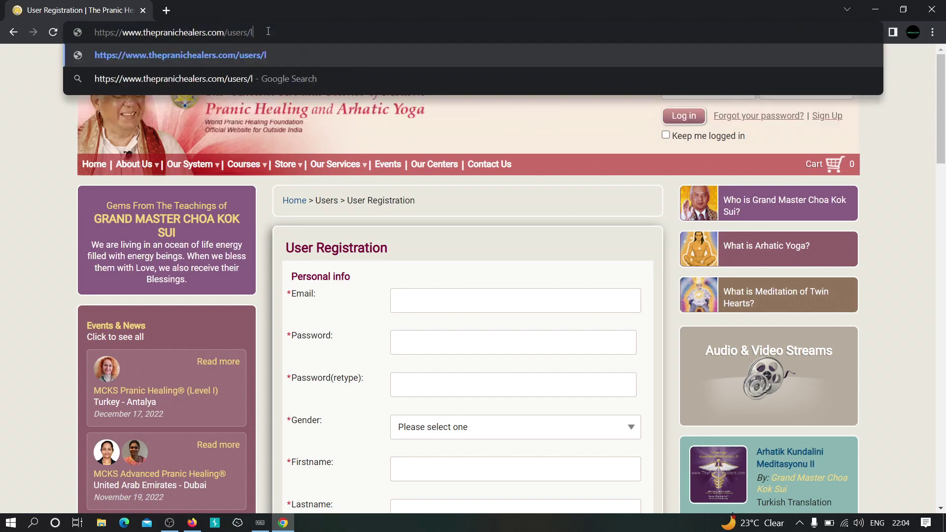
pyautogui.write('ogin.php')
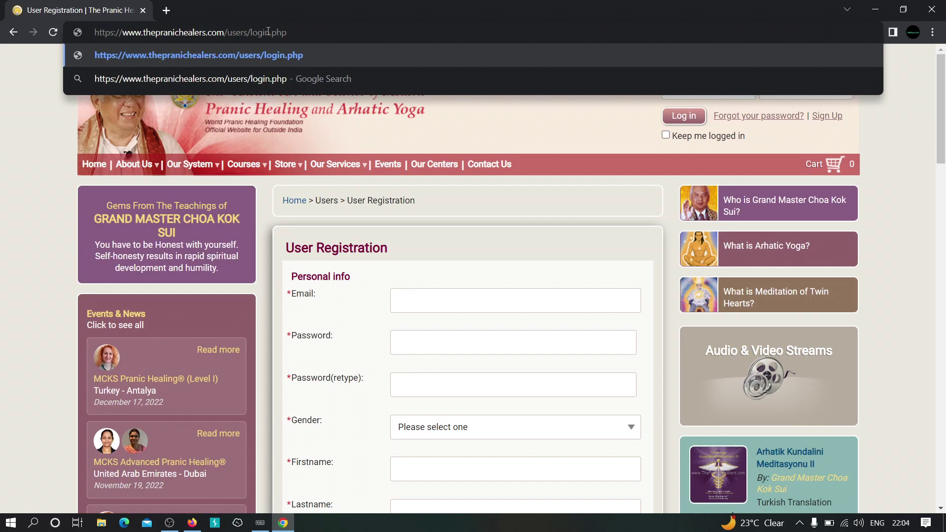
pyautogui.press('Return')
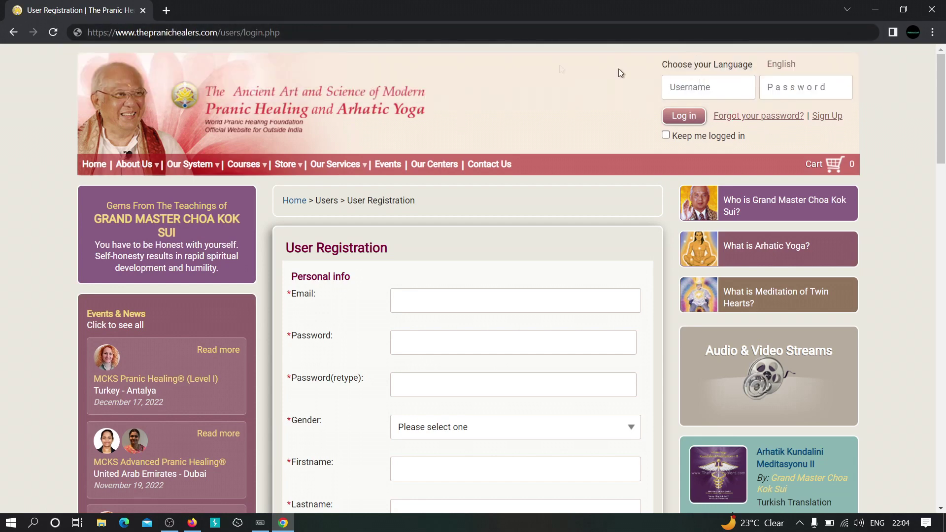
pyautogui.click(333, 29)
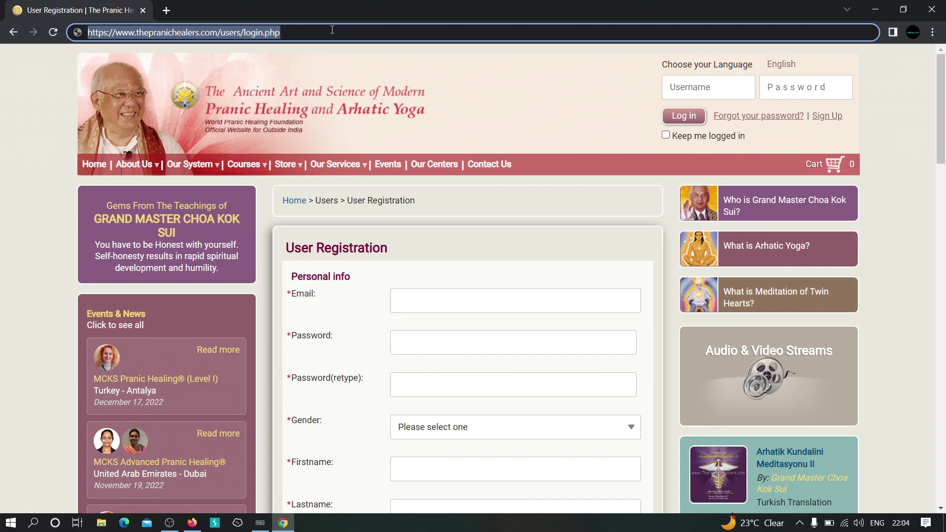
pyautogui.click(332, 30)
pyautogui.moveTo(246, 34); pyautogui.dragTo(315, 35)
pyautogui.click(314, 36)
pyautogui.press('Return')
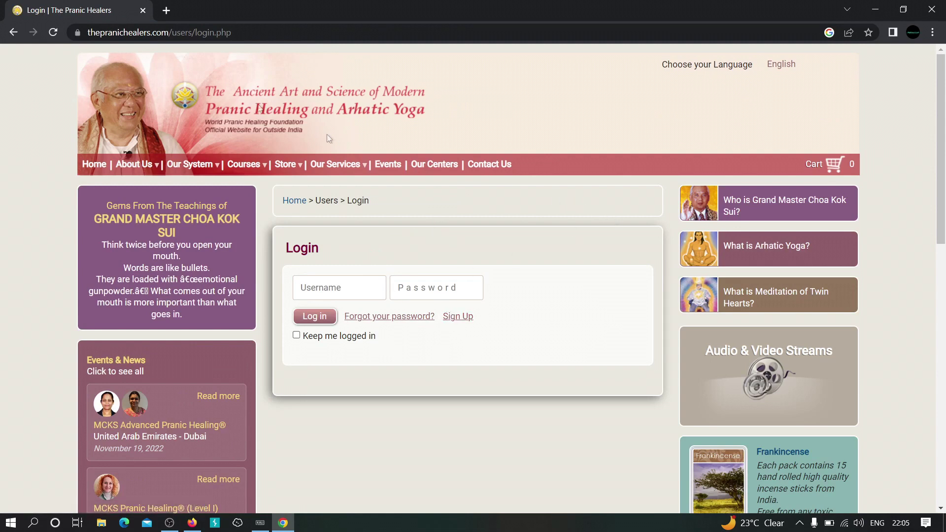
pyautogui.click(14, 32)
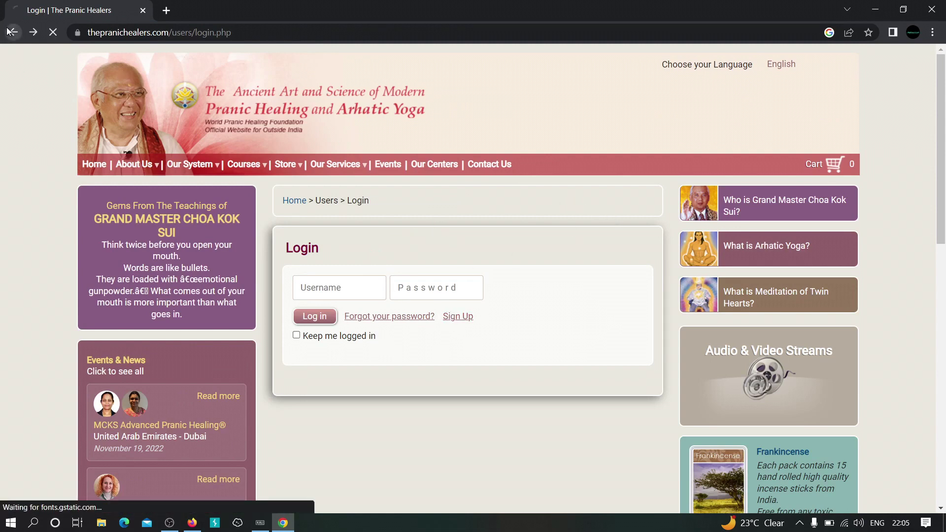
pyautogui.click(33, 32)
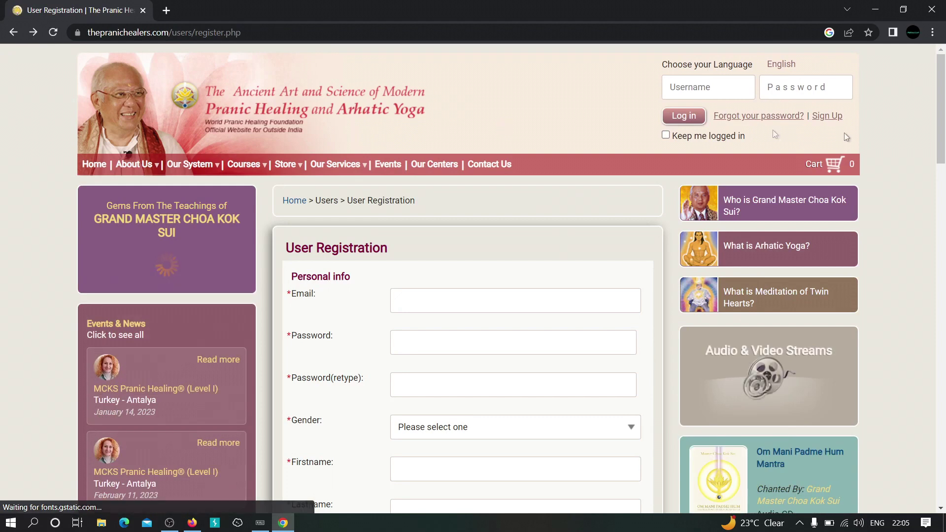
pyautogui.click(33, 31)
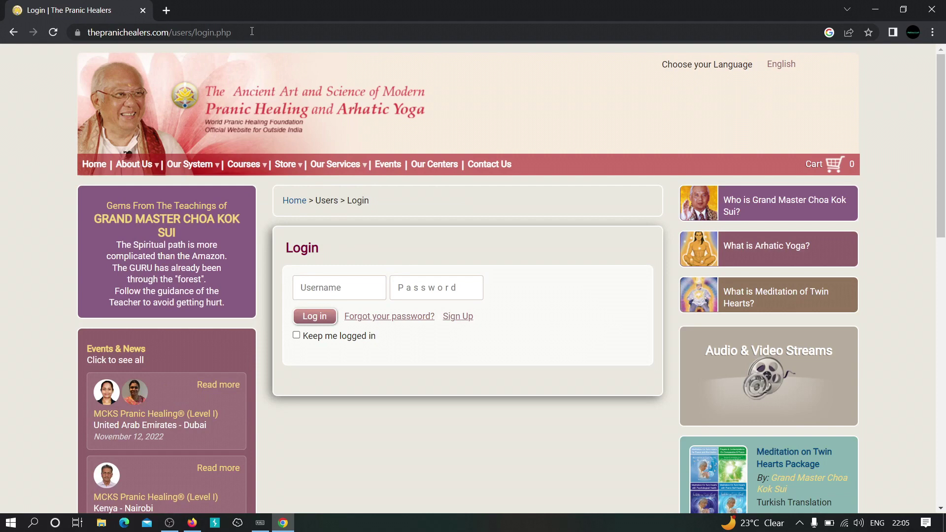
# Step: Copy the login.php URL and begin typing 'arjun -u' in the Kali terminal
pyautogui.click(247, 33)
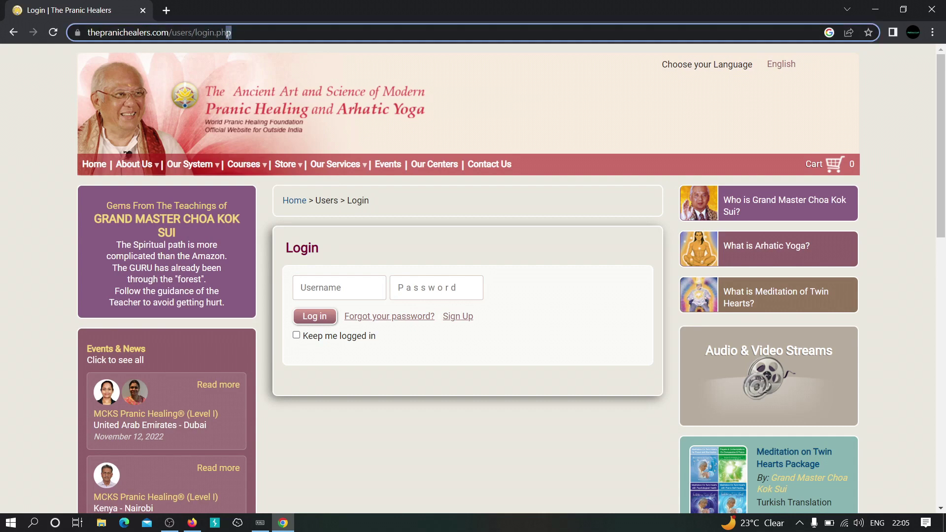
pyautogui.hotkey('ctrl', 'a')
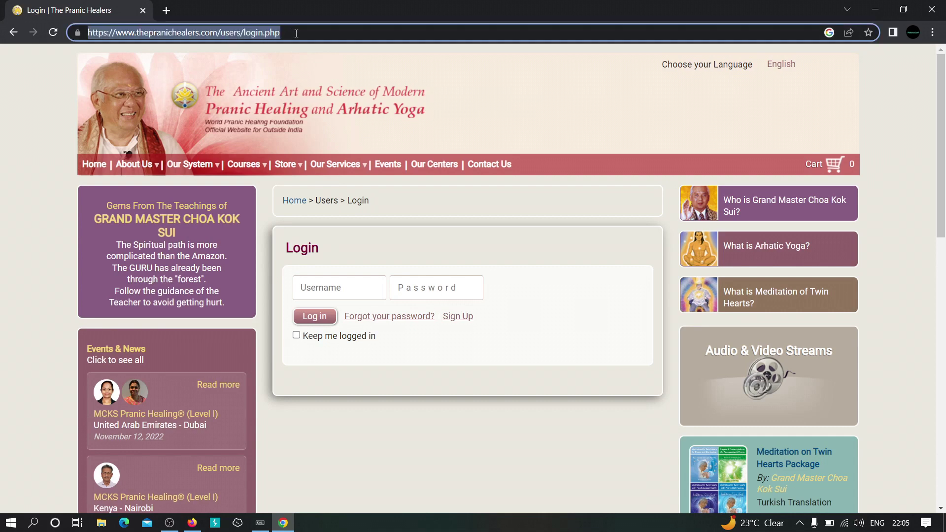
pyautogui.click(260, 522)
pyautogui.click(355, 237)
pyautogui.write('arjun -u https://www.thepranichealers.com/users/login.php -m GET')
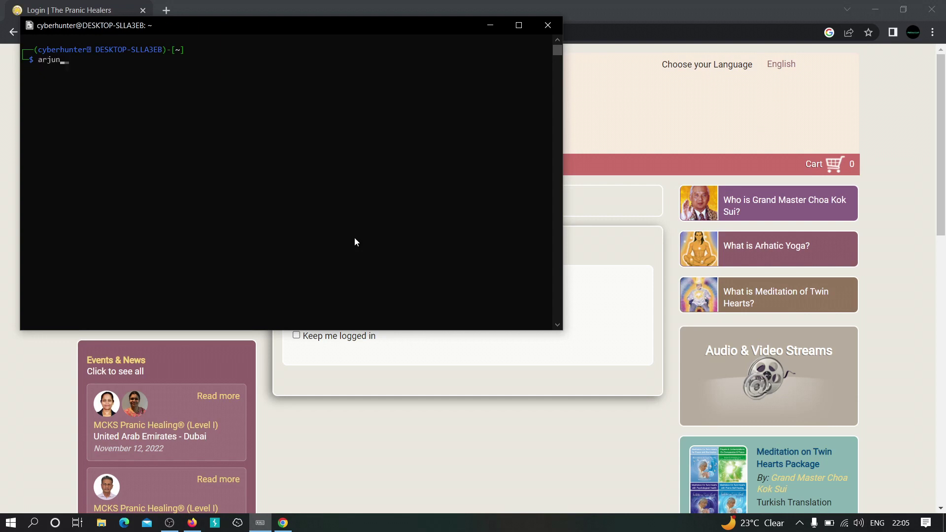
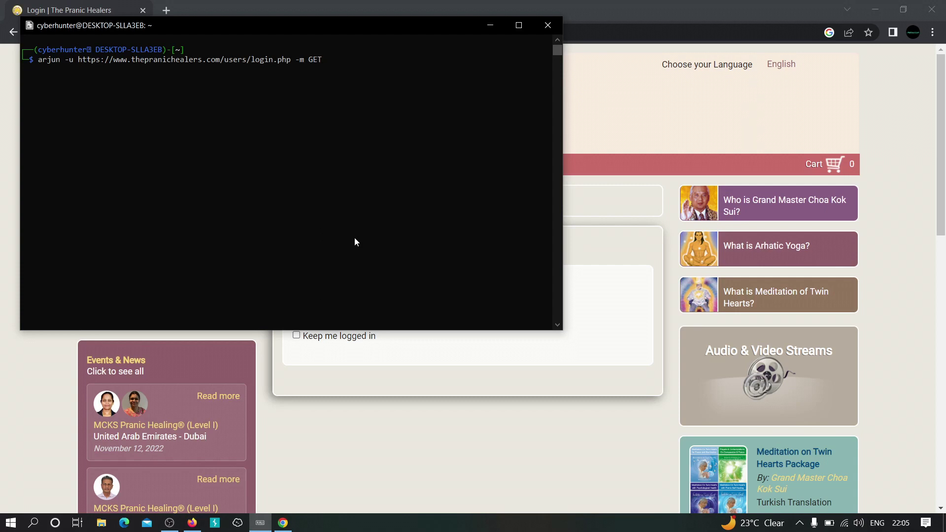
# Step: Run Arjun with -m GET against the users/login.php URL to probe for parameters
pyautogui.press('Return')
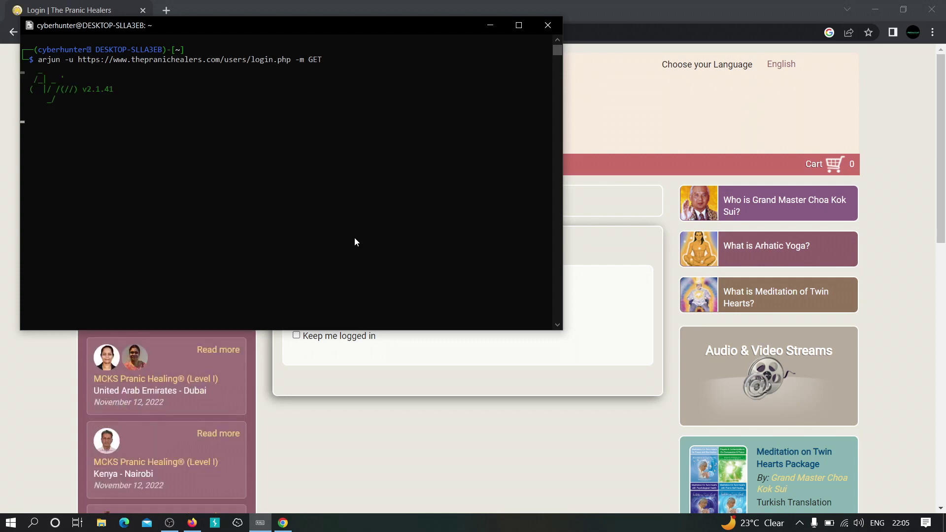
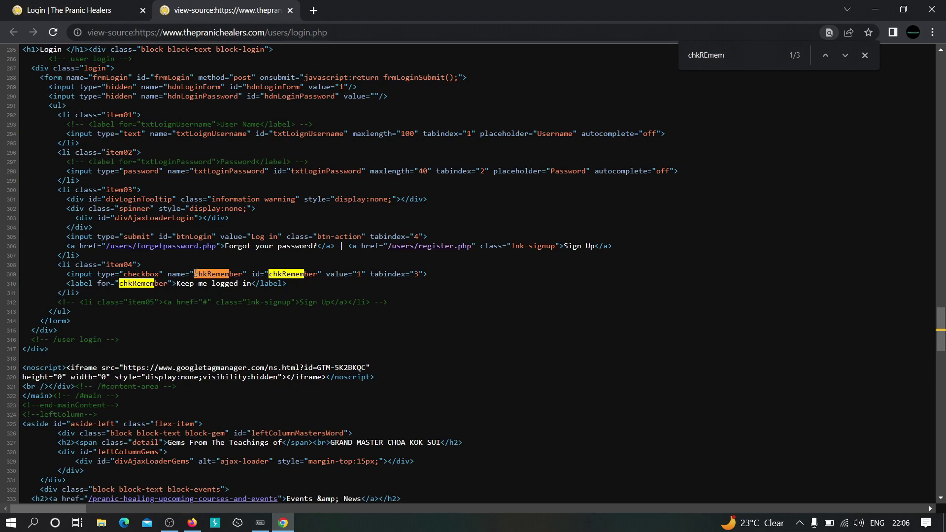
# Step: Highlight the chkRemember name on line 309 of the login page source, then clear the selection
pyautogui.moveTo(195, 274); pyautogui.dragTo(228, 274)
pyautogui.click(227, 274)
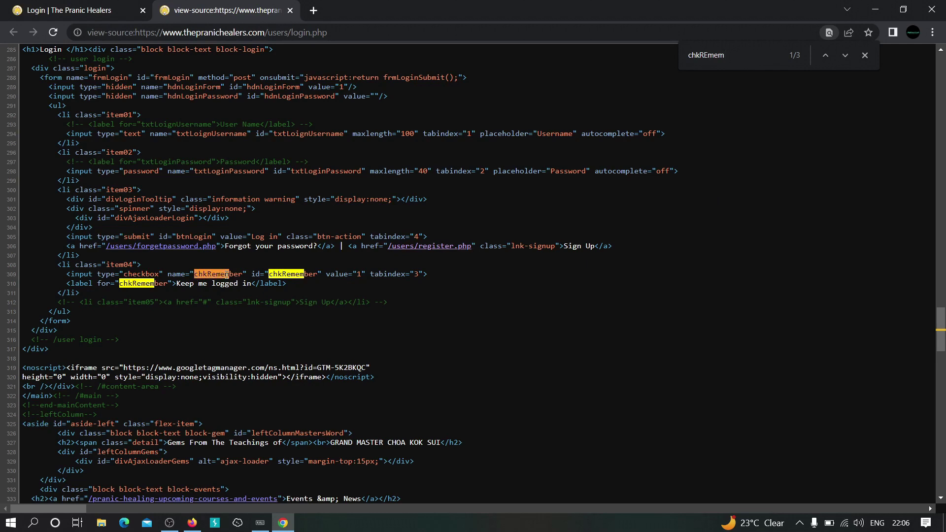
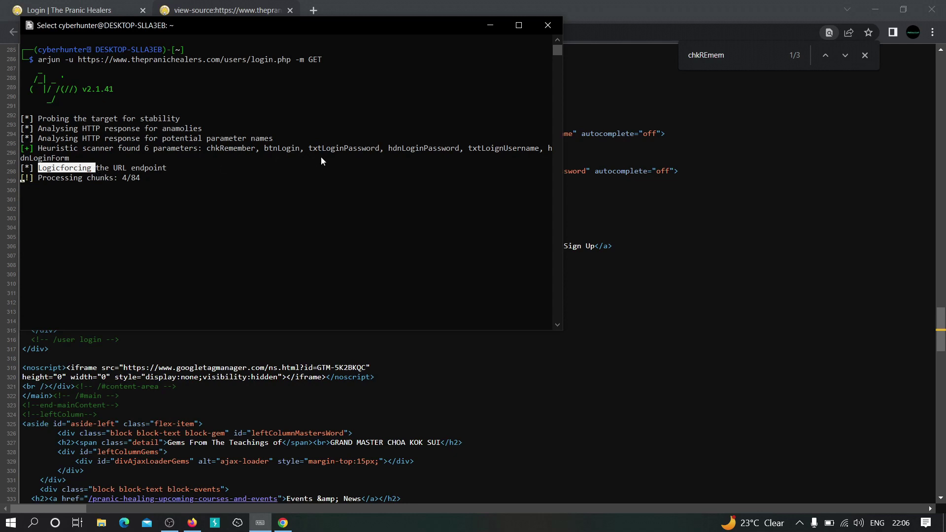
pyautogui.click(319, 158)
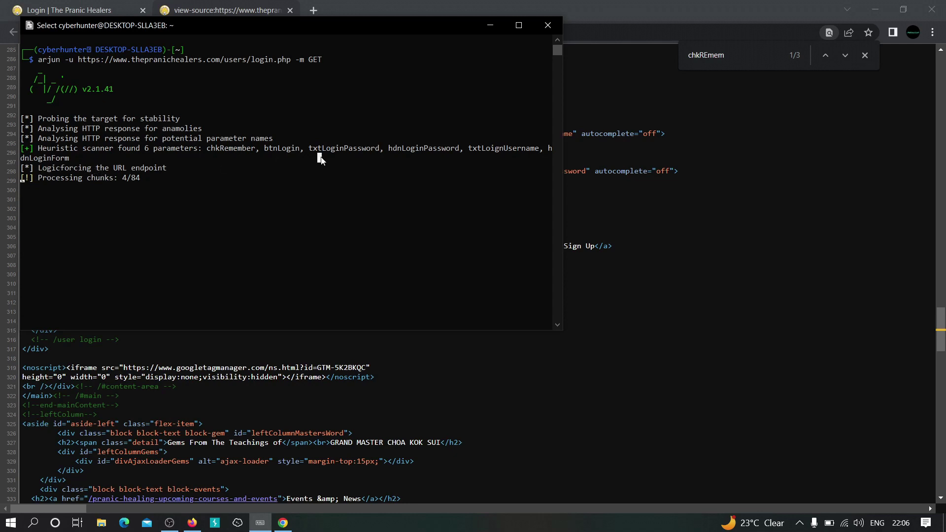
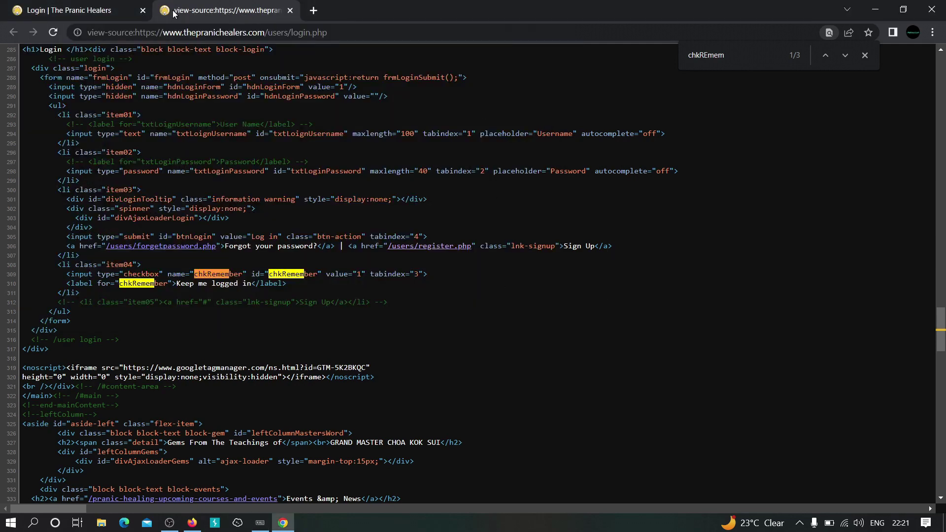
# Step: Return to the 'Login | The Pranic Healers' tab and start editing its web address
pyautogui.click(99, 15)
pyautogui.click(247, 32)
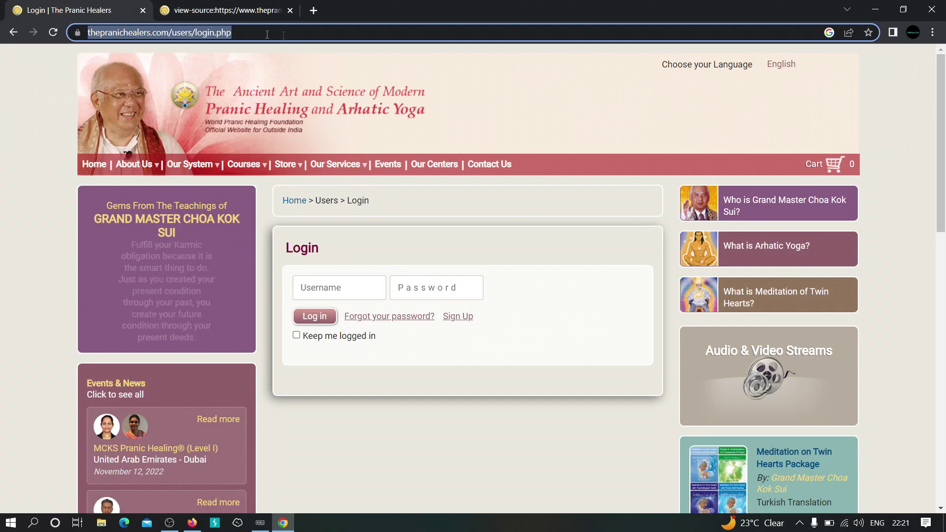